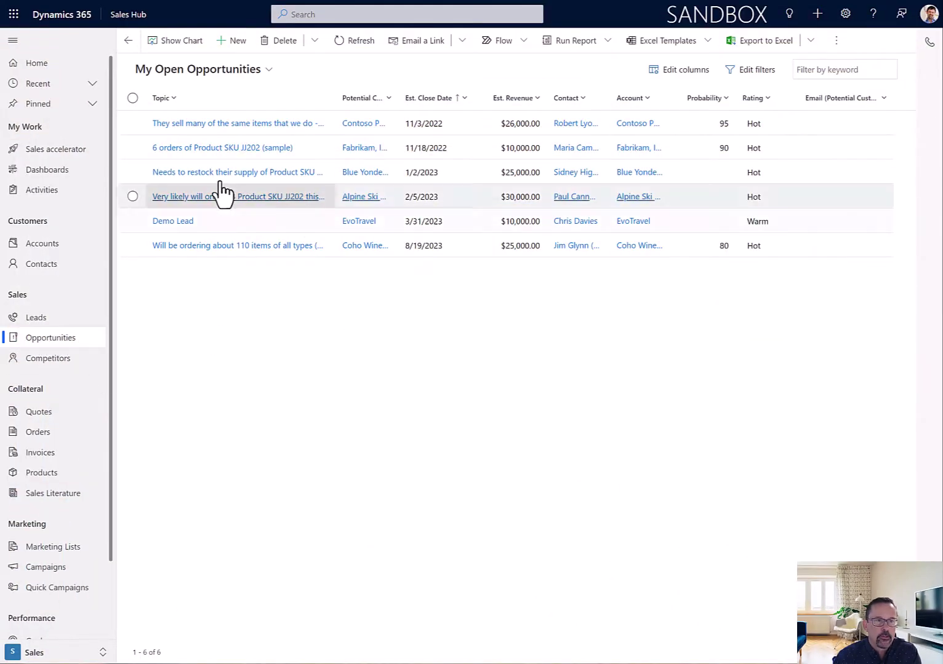
- After checking the opportunity views list, open Power Apps Solutions in the Optrua environment
click(269, 73)
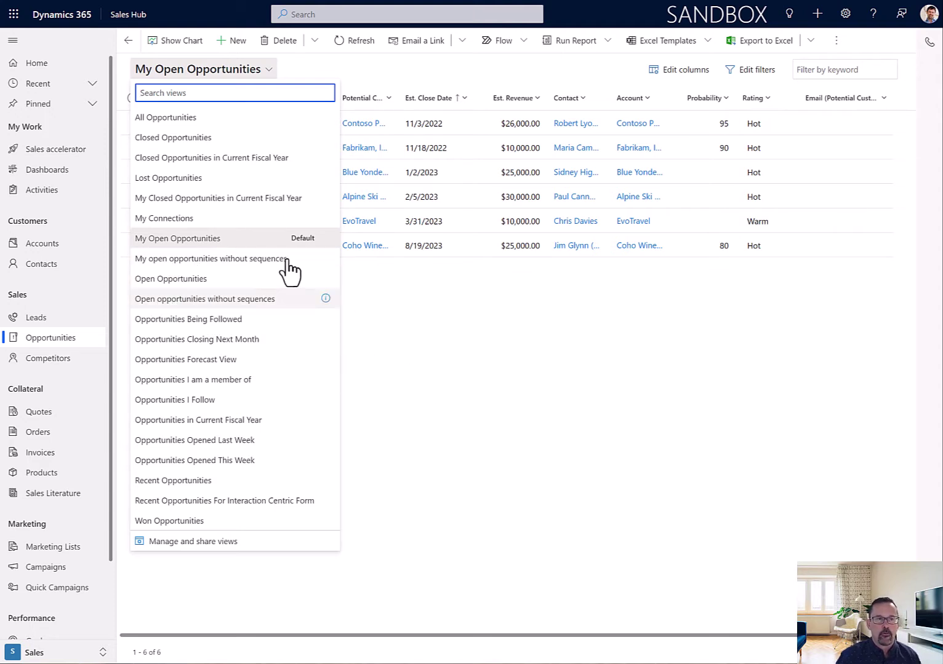
click(533, 379)
mouse_move(0, 113)
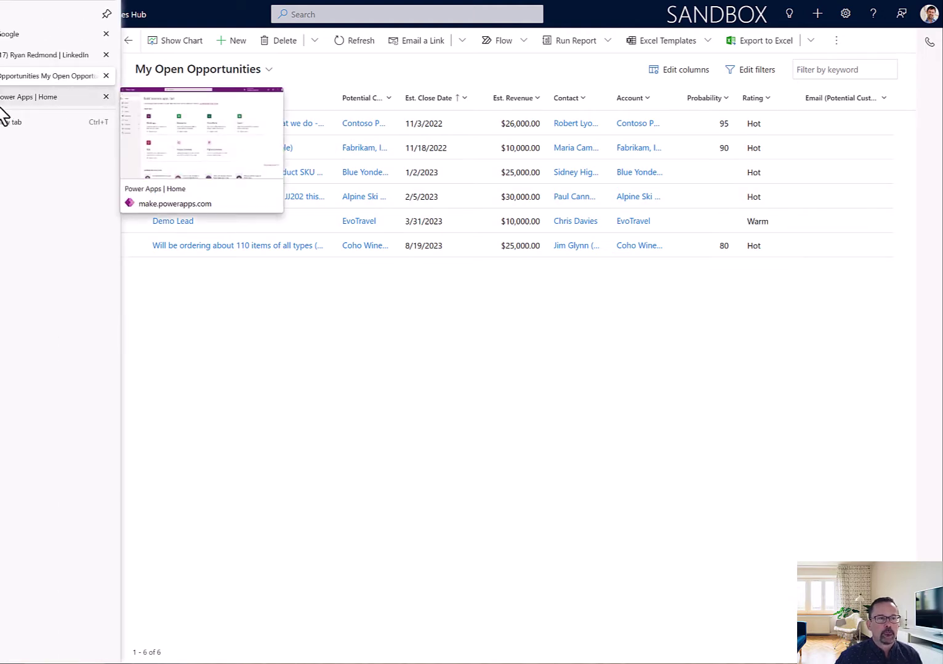
click(37, 97)
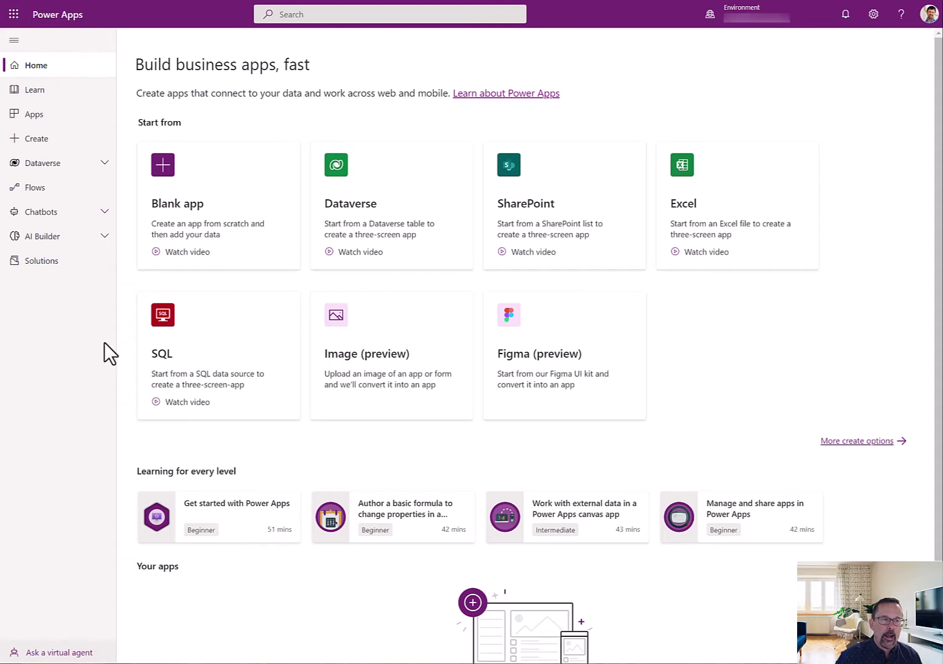
click(41, 261)
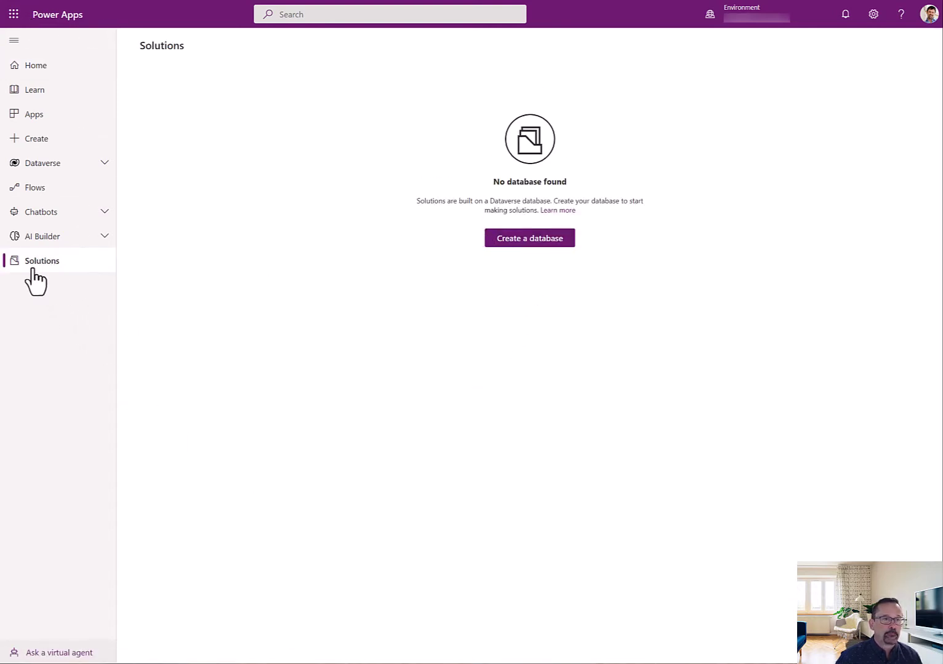
click(758, 17)
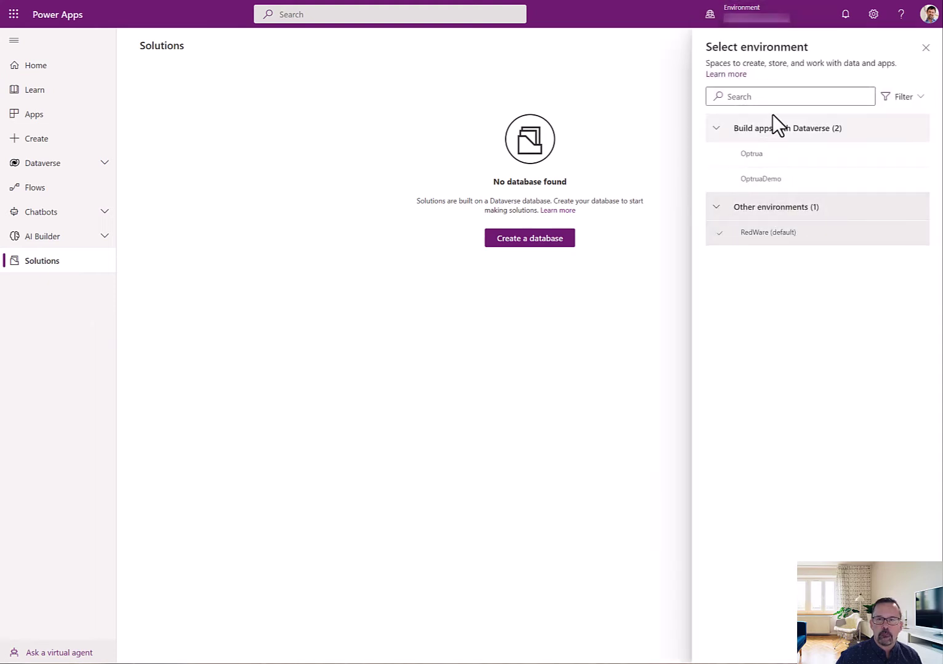
click(770, 157)
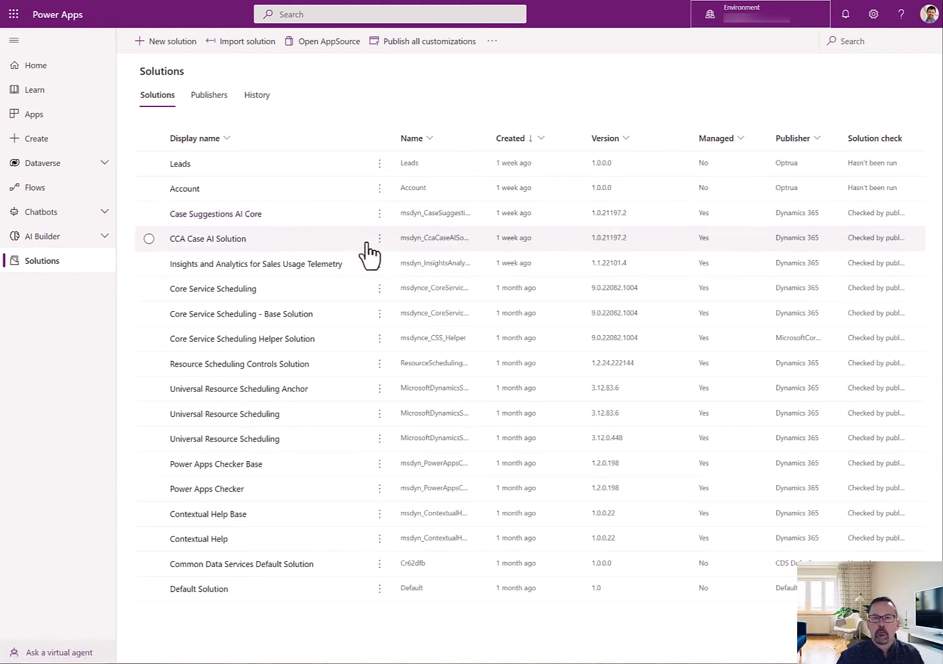
- Create a new solution named Opportunity Views with publisher Optrua
click(148, 40)
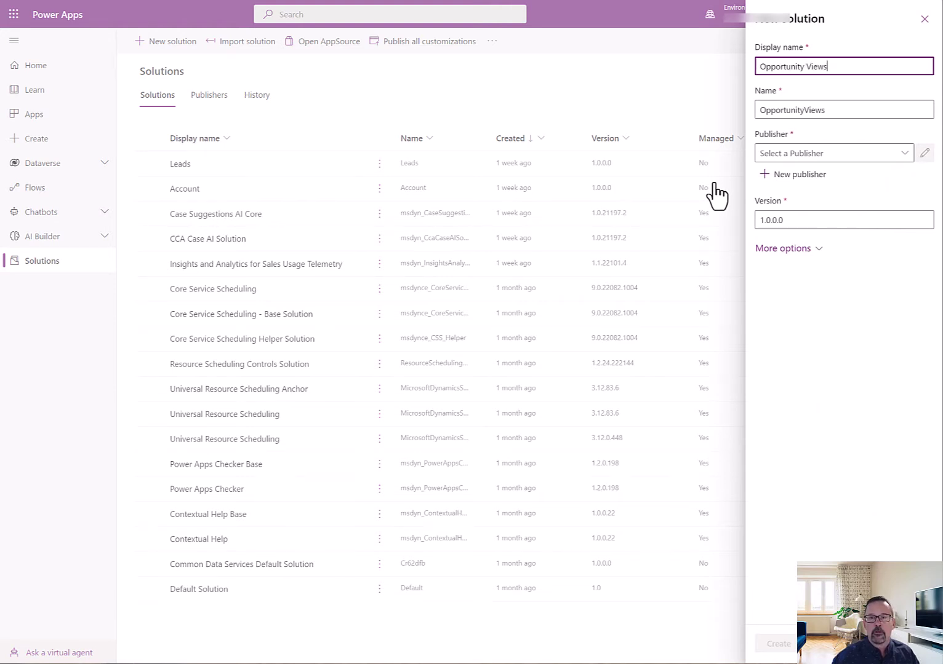
click(789, 153)
text(Optrua (Optrua)
key(Tab)
click(782, 646)
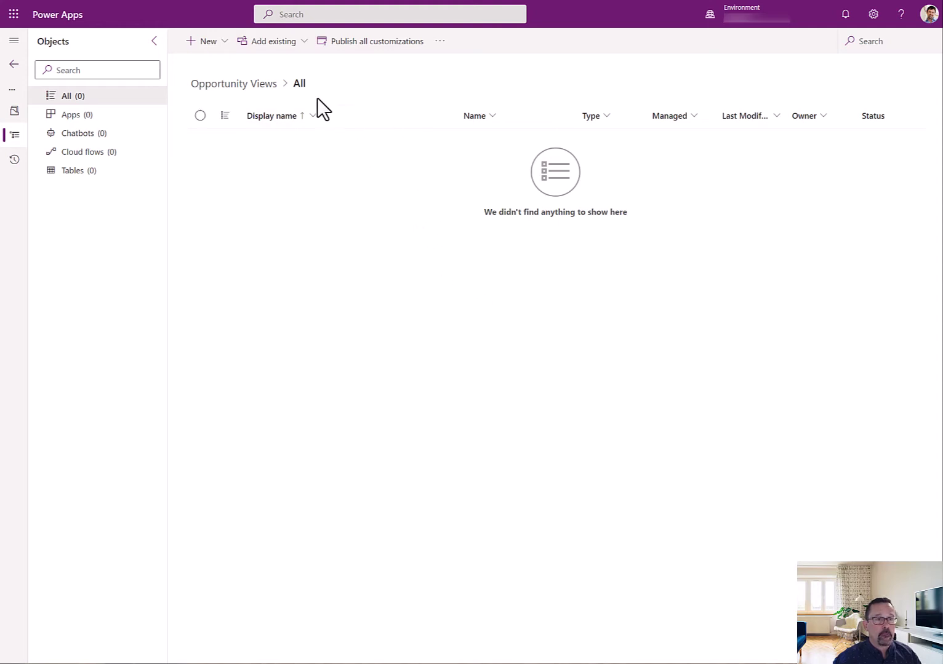
- Add the existing Opportunity table, with Include all objects checked, to the solution
click(263, 43)
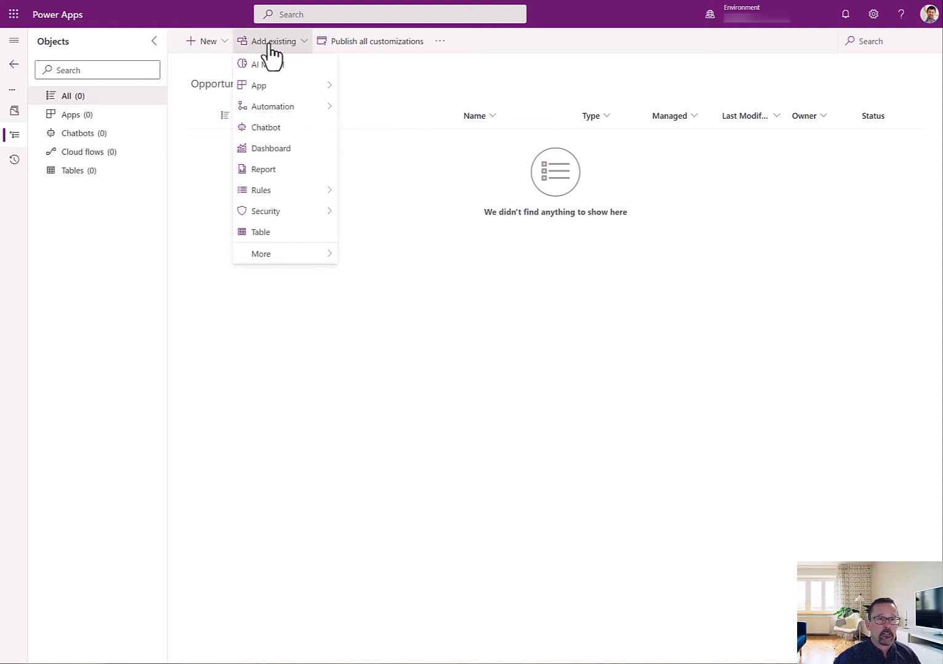
click(276, 255)
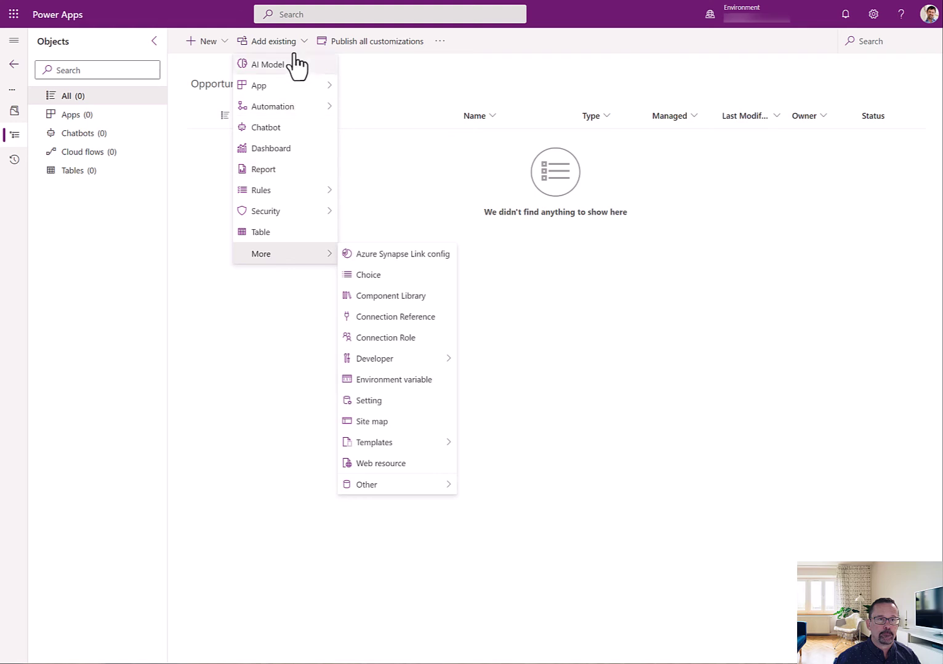
click(275, 233)
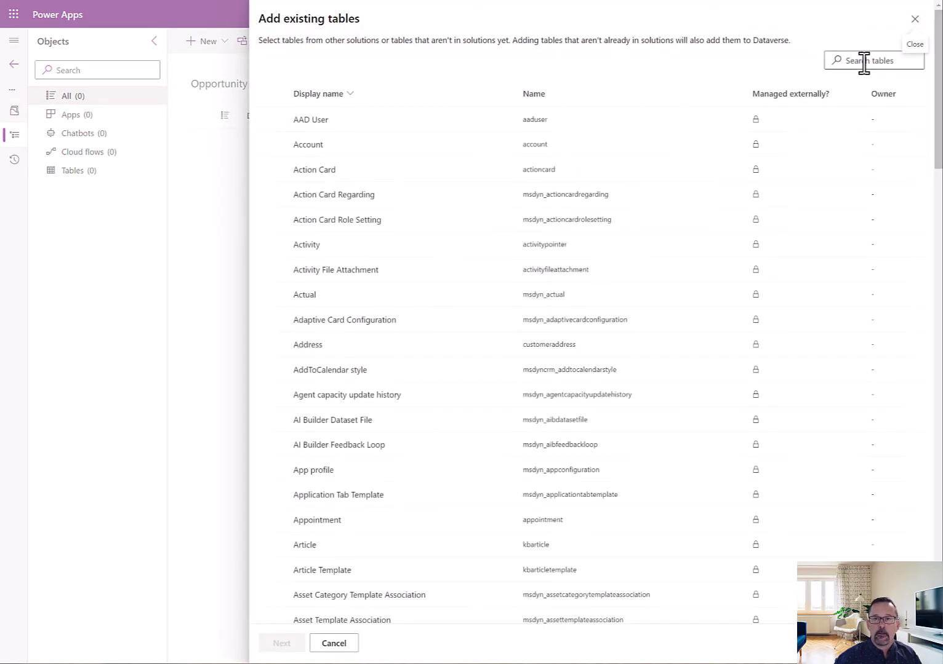
click(871, 61)
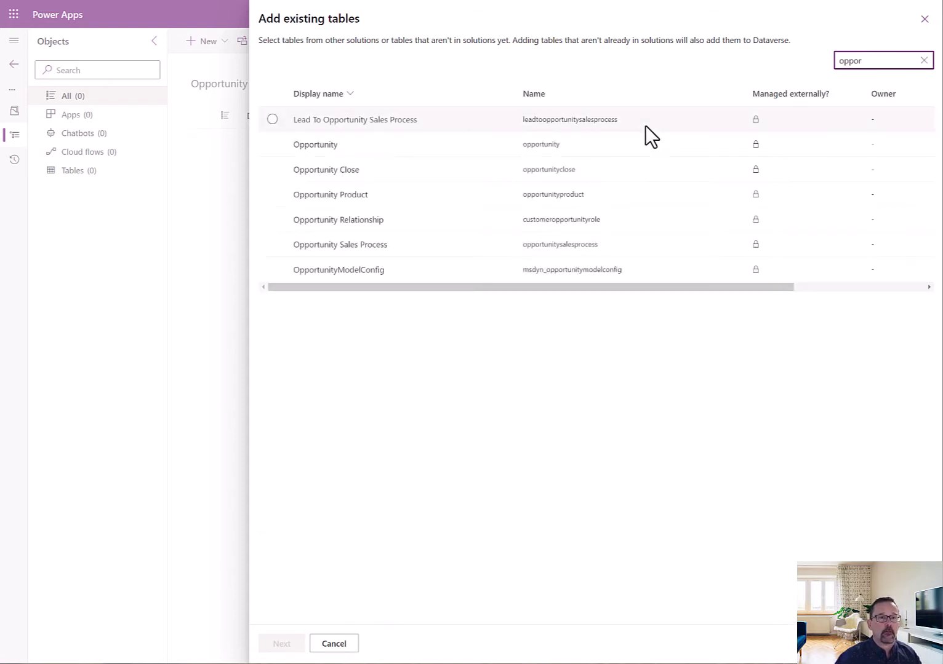
click(333, 145)
click(281, 646)
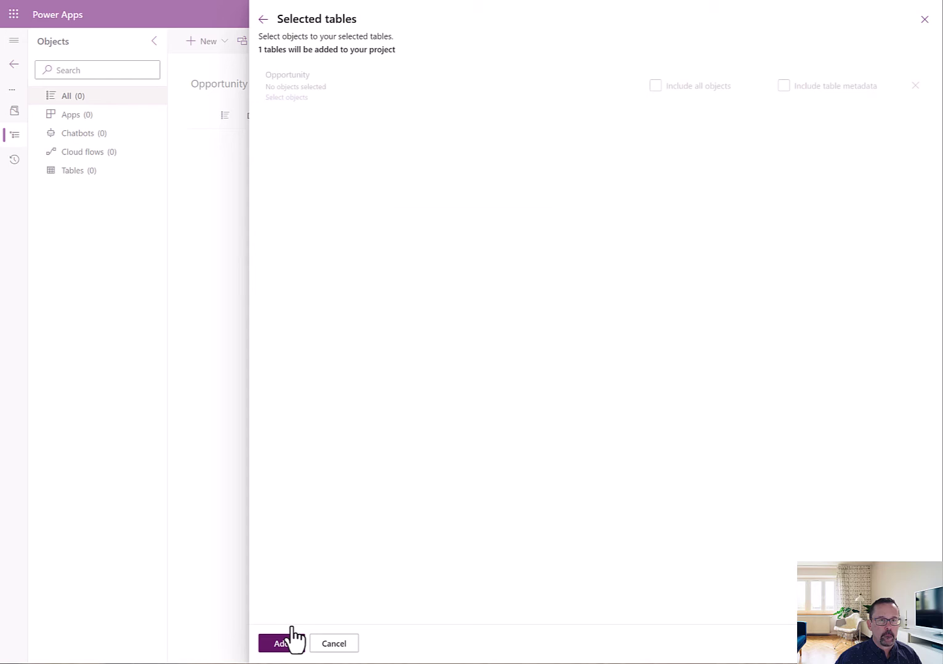
click(655, 86)
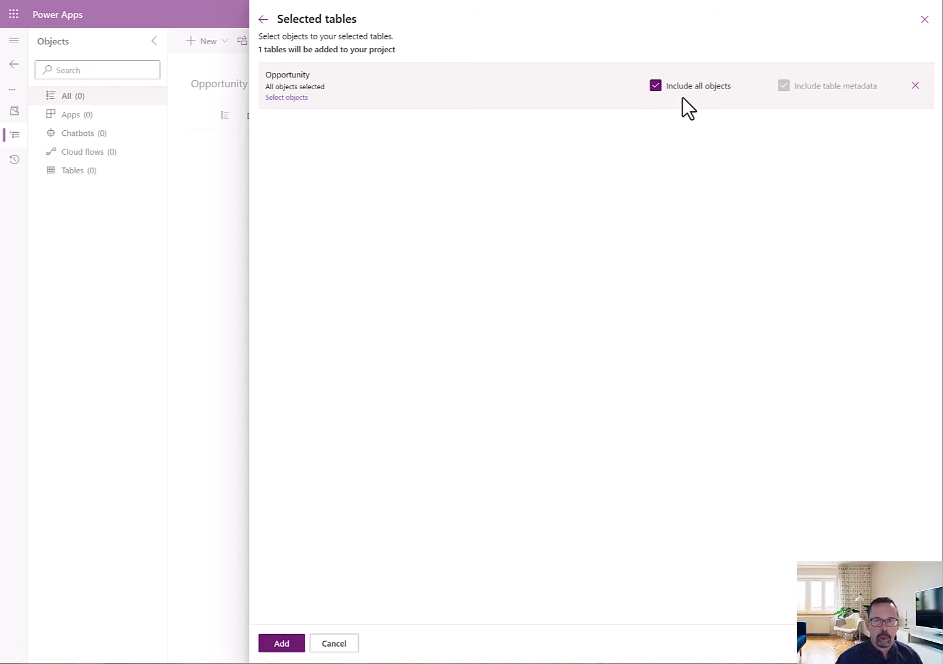
click(281, 643)
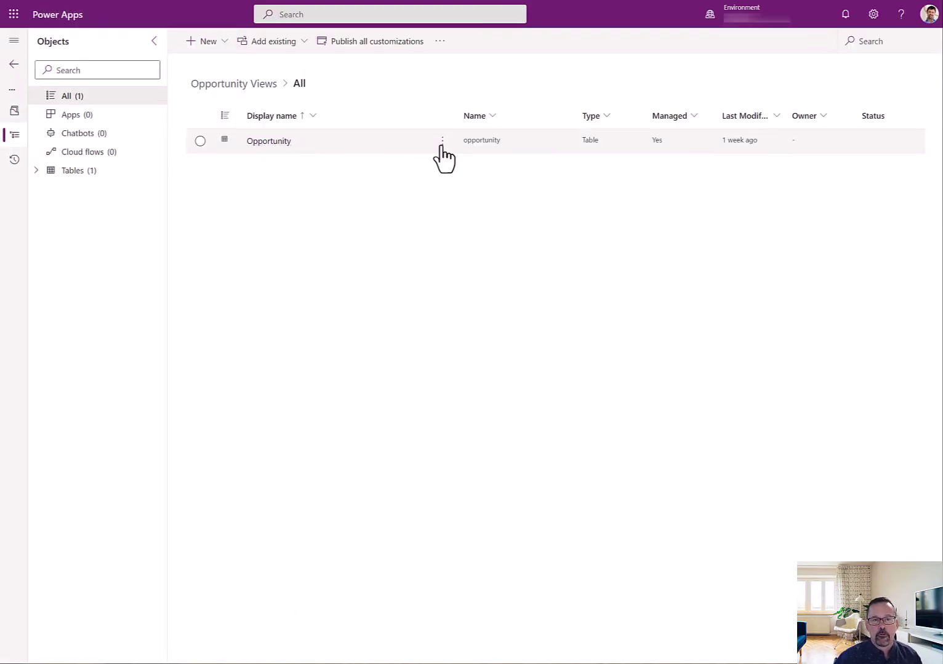
- Show the Opportunity table's Views and scroll through its public, lookup, associated and quick find views
click(269, 141)
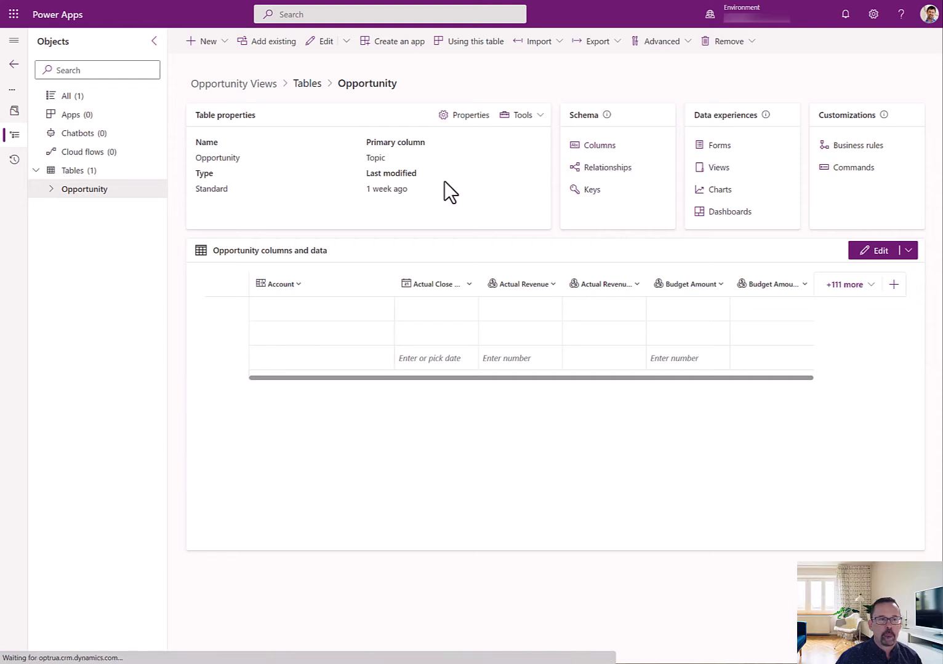
click(51, 190)
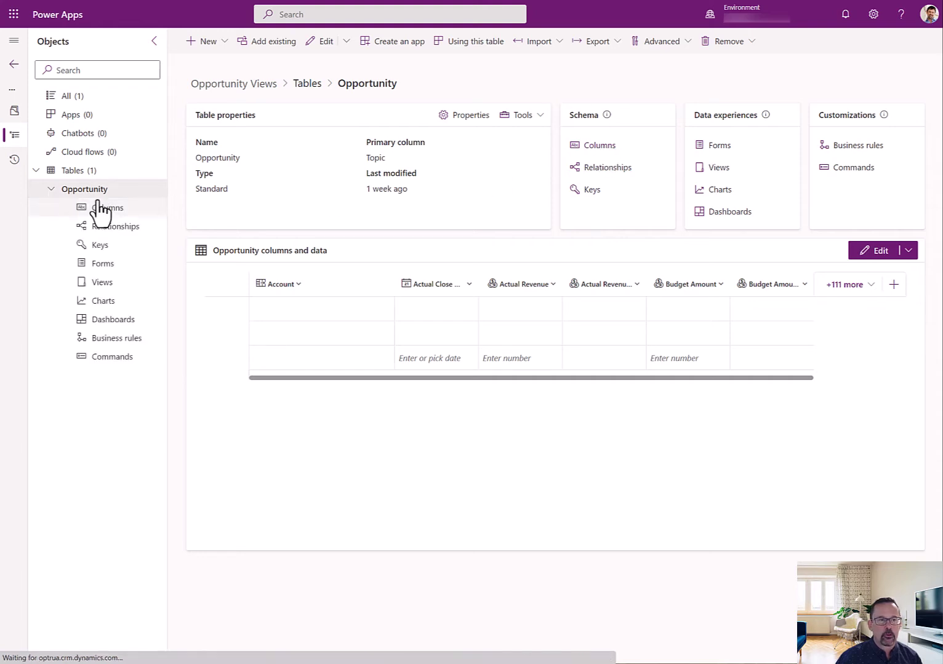
click(101, 283)
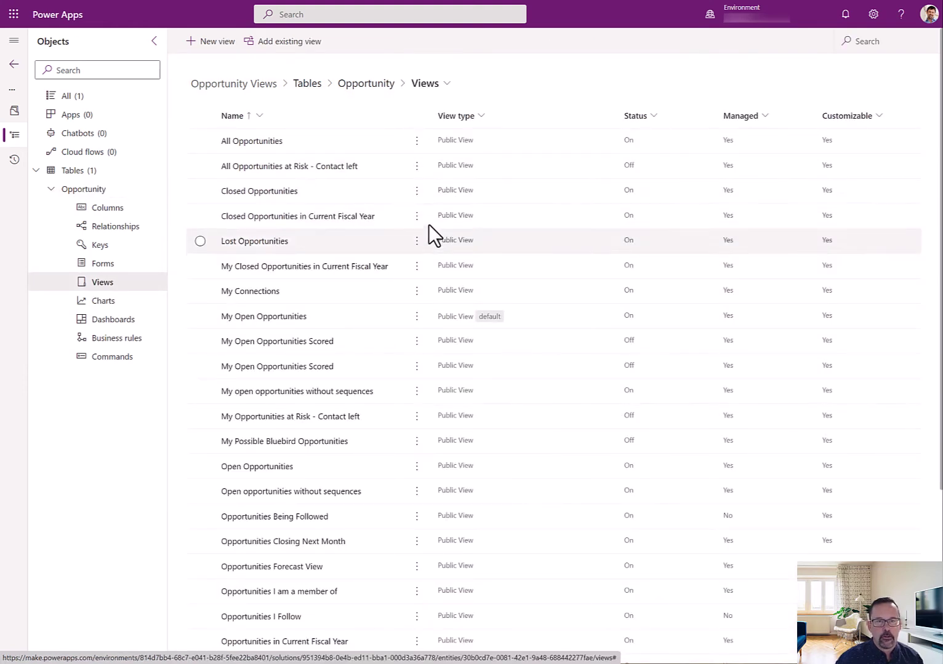
scroll(372, 492, down, 4)
scroll(374, 499, up, 4)
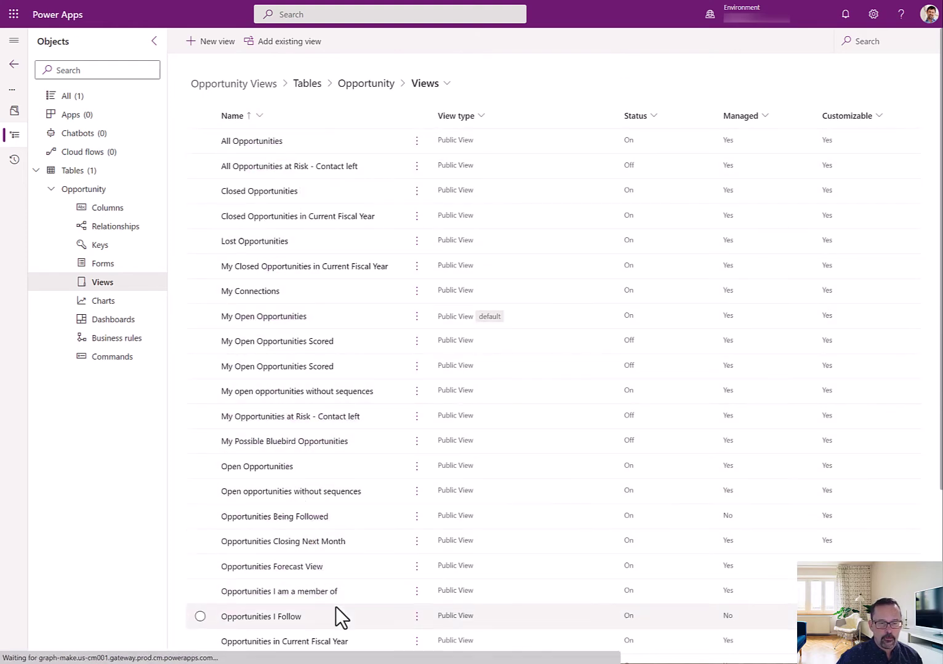
scroll(351, 609, down, 2)
scroll(354, 603, down, 2)
scroll(372, 584, up, 4)
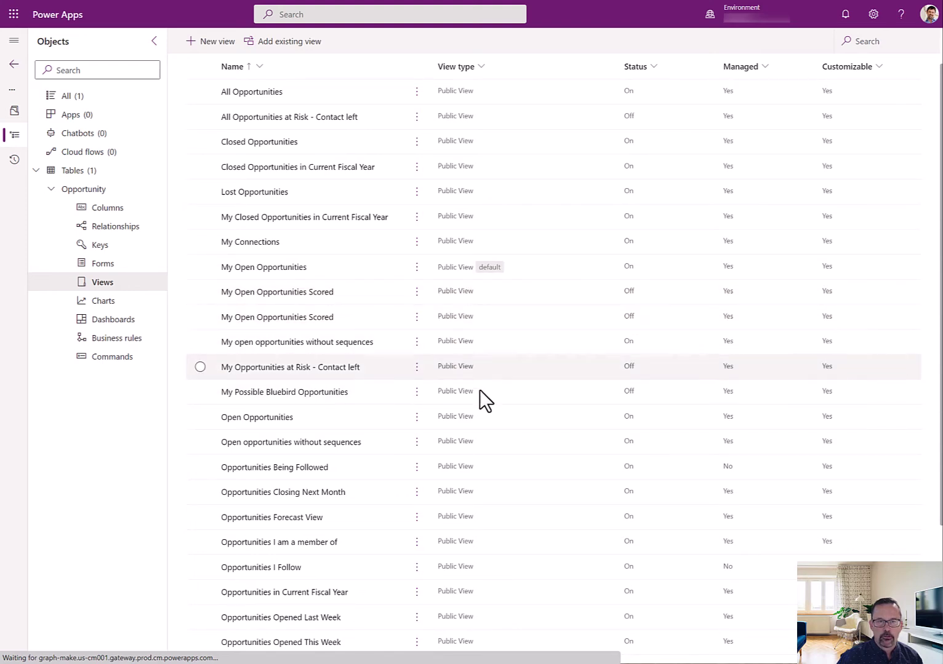
scroll(486, 431, down, 3)
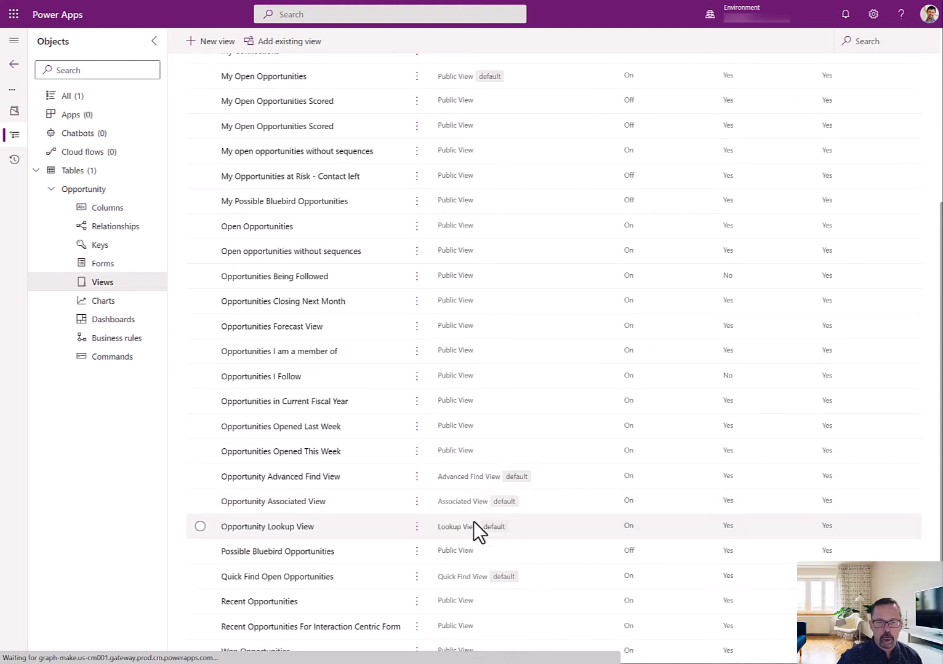
scroll(536, 431, up, 4)
- Filter the views list to View type containing 'public'
click(481, 116)
click(467, 190)
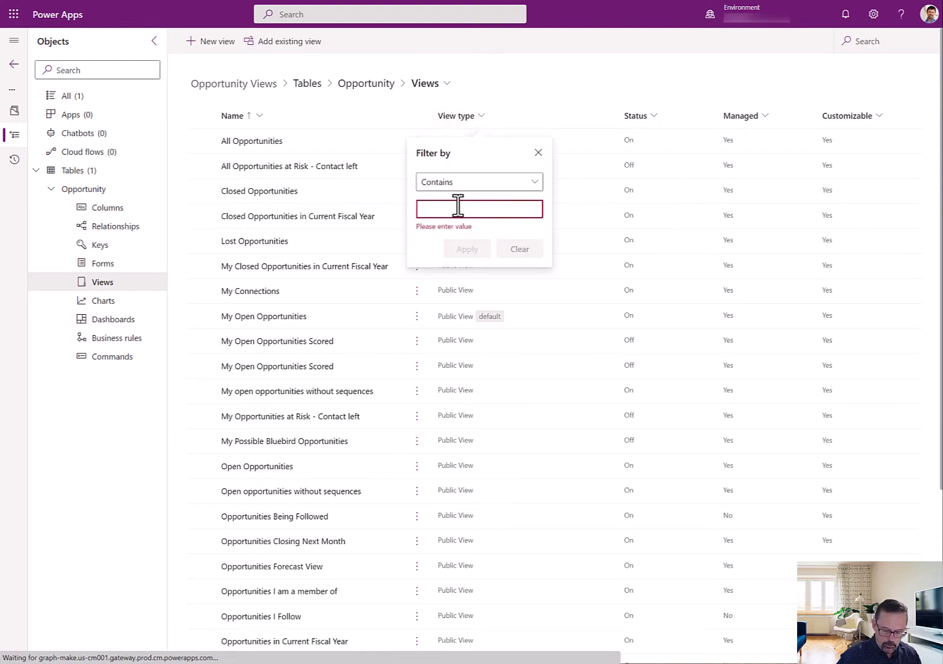
text(public)
key(Return)
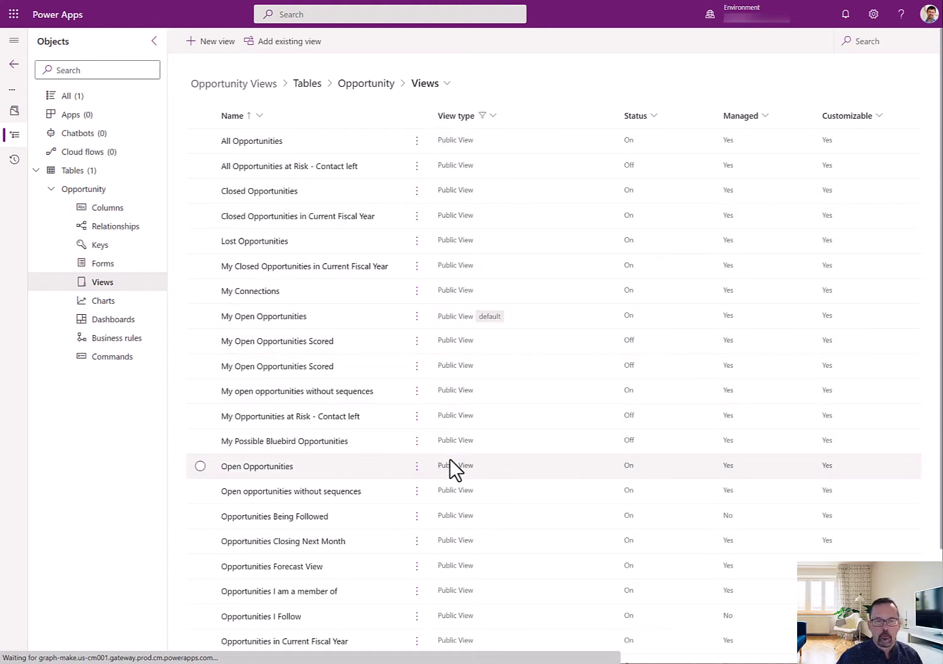
- Further filter the list to views whose Status is On
click(650, 117)
click(643, 192)
click(655, 212)
click(600, 251)
click(657, 161)
click(683, 240)
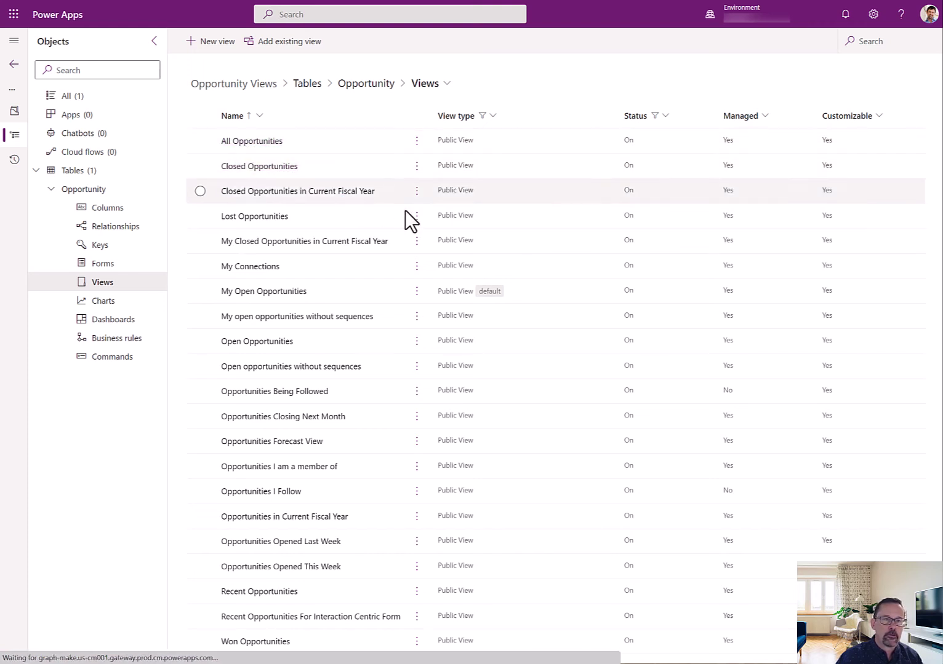
- Turn off the Closed Opportunities in Current Fiscal Year and My Connections views
click(200, 191)
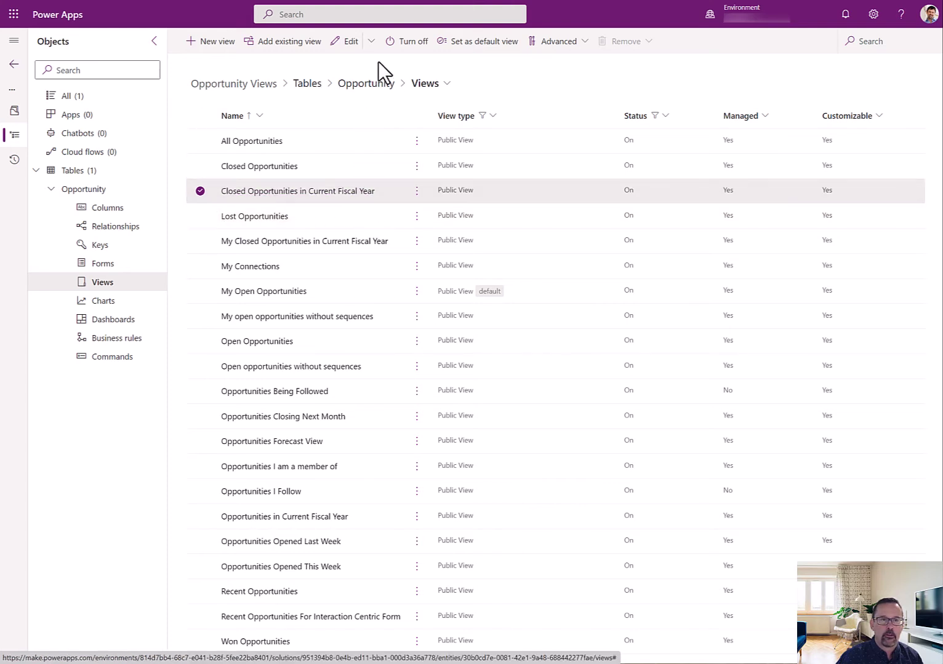
click(407, 42)
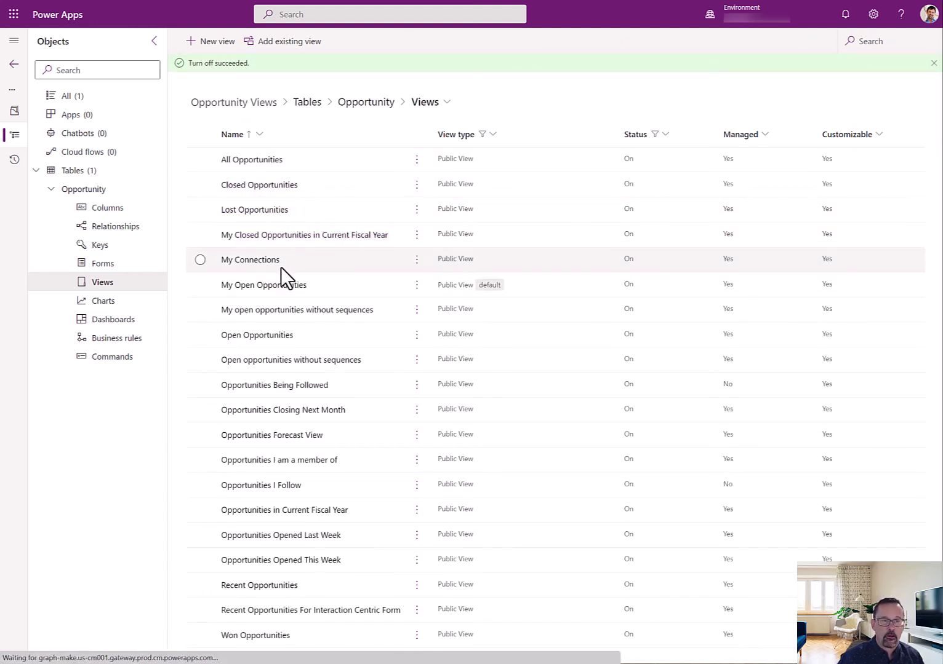
click(200, 259)
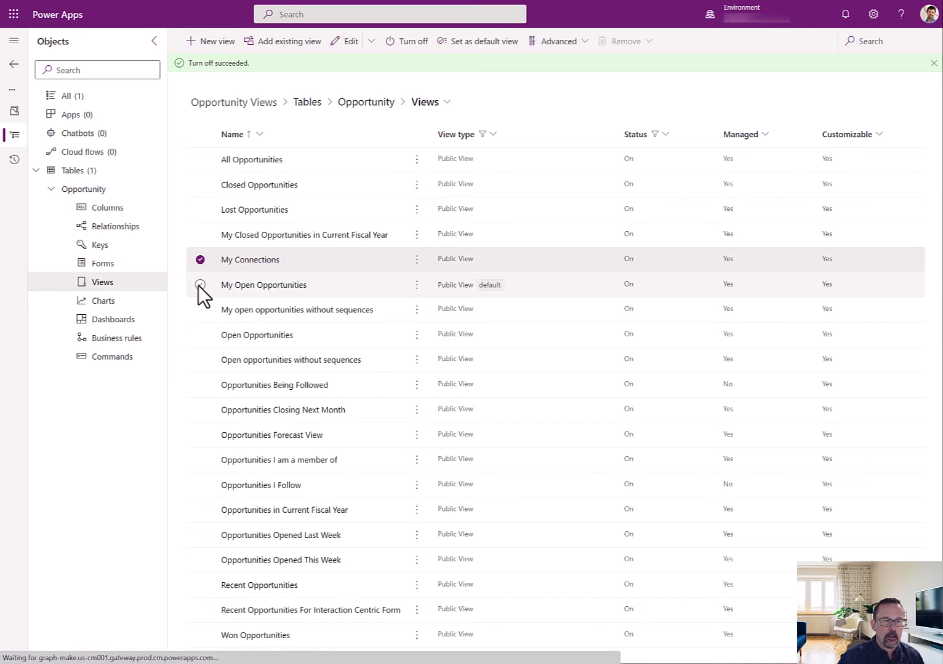
click(199, 236)
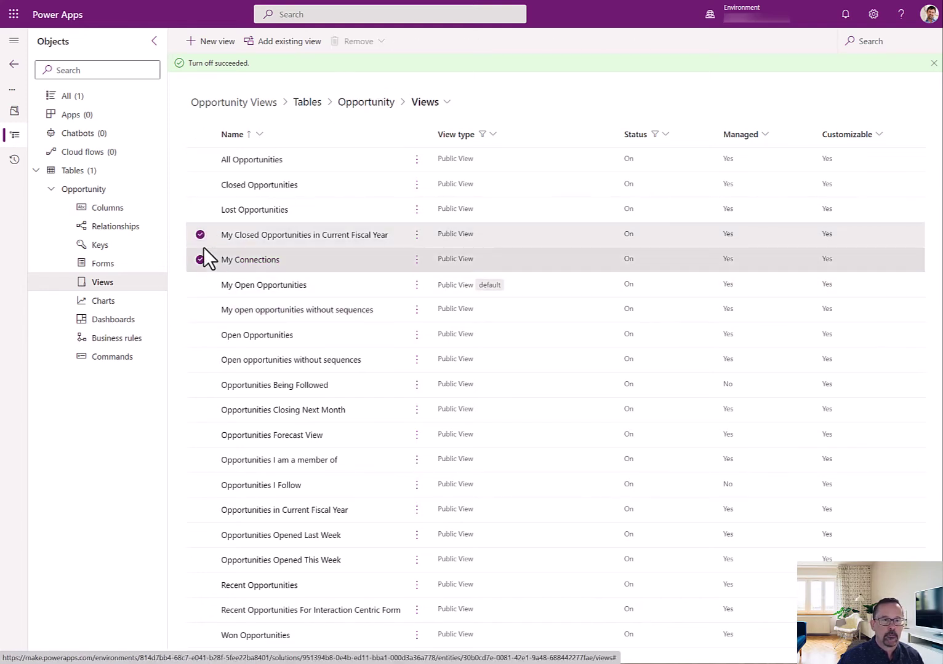
click(200, 239)
click(408, 41)
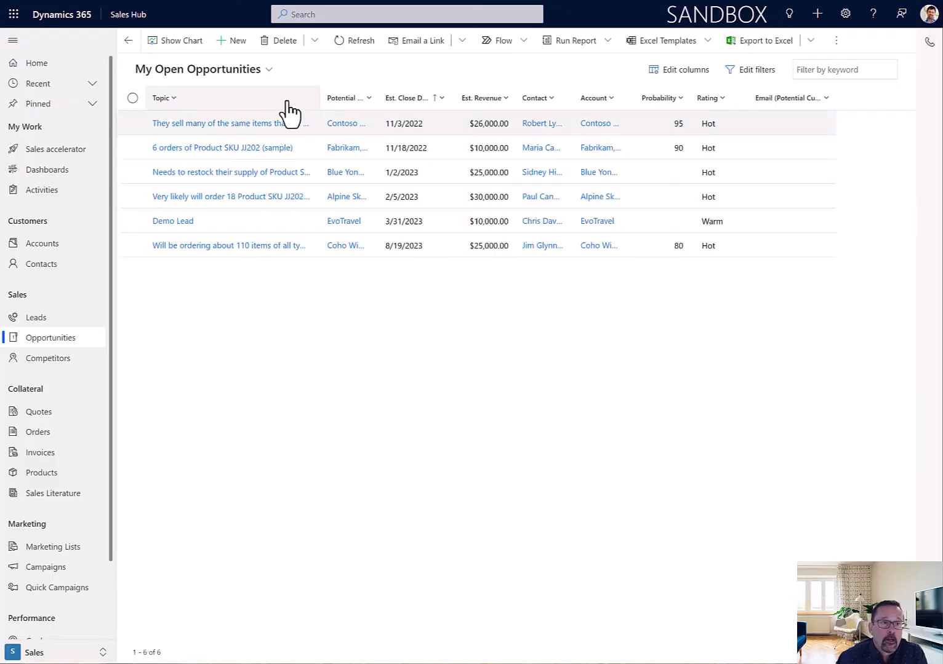
- Confirm the Dynamics 365 view selector lists only the six opportunity views, then return to Power Apps
click(158, 72)
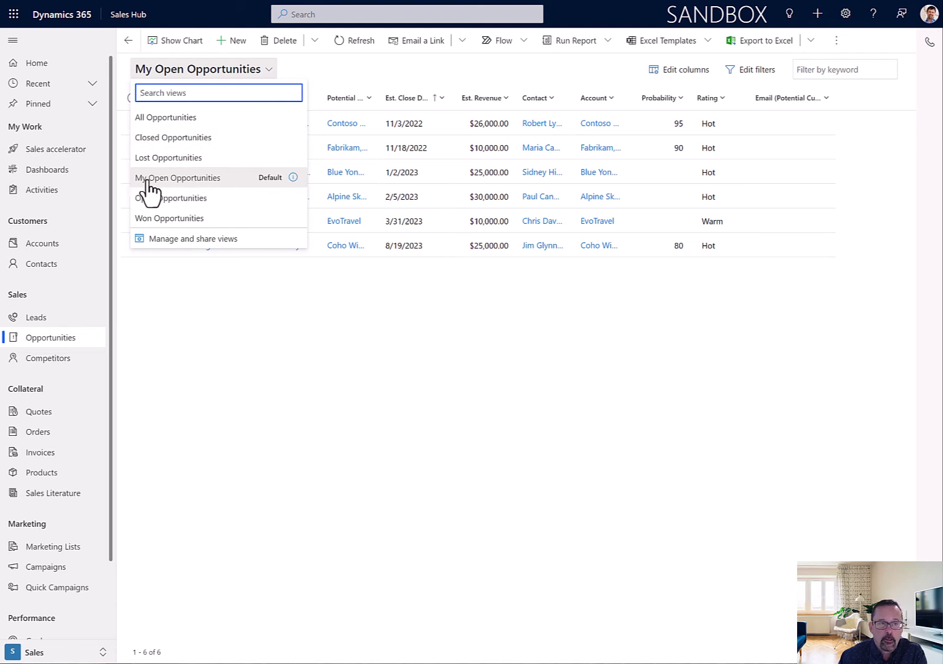
click(347, 385)
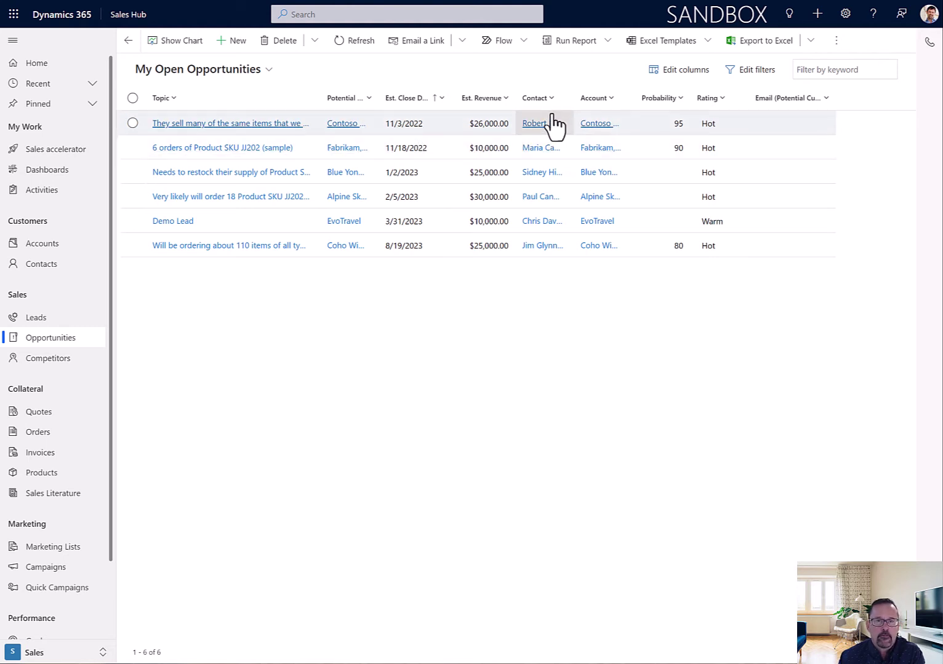
click(2, 99)
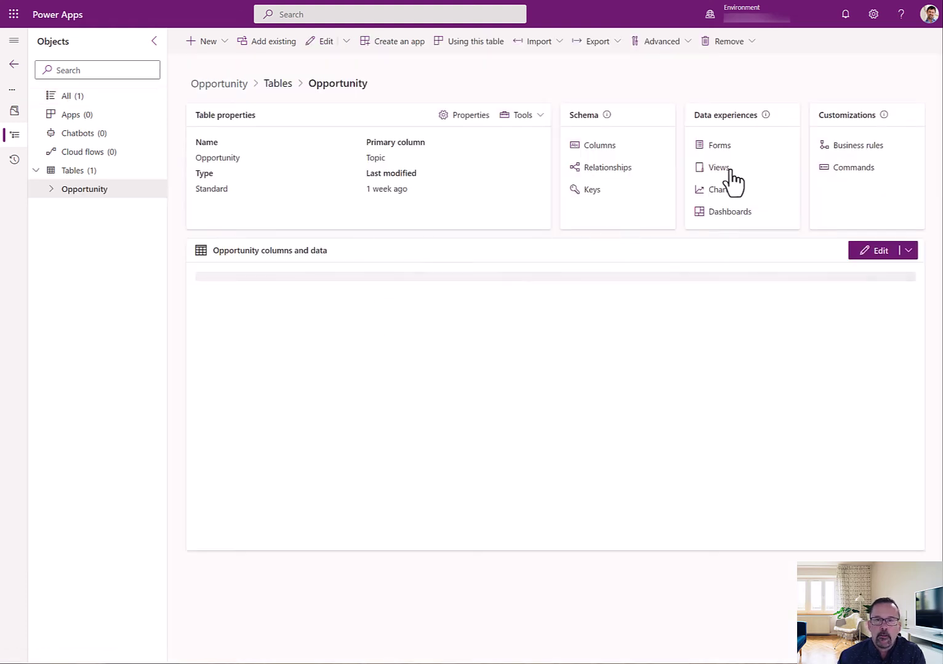
- Open My Open Opportunities in the view designer from the Opportunity views list
click(719, 170)
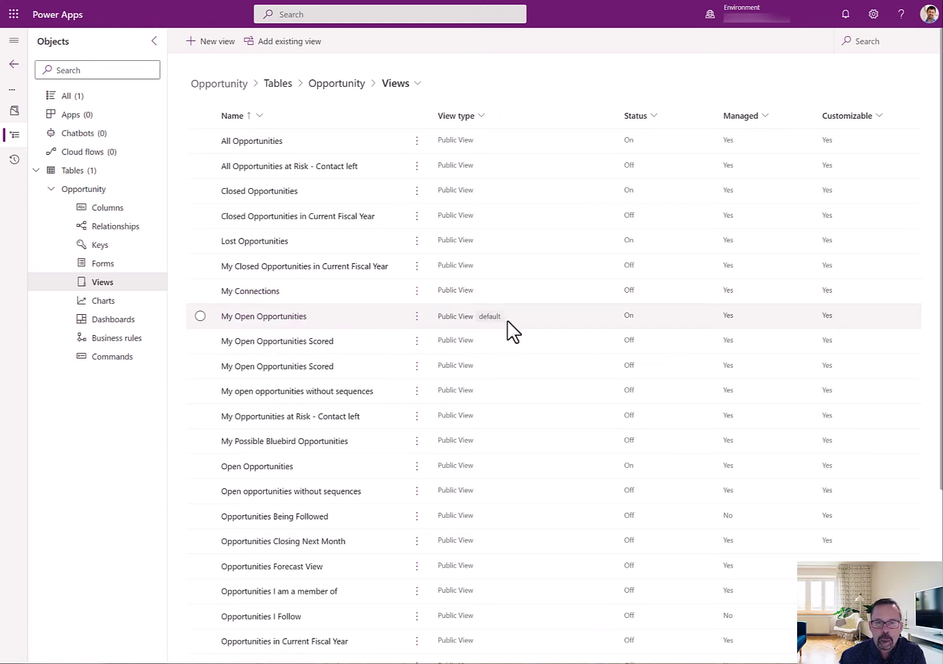
click(276, 317)
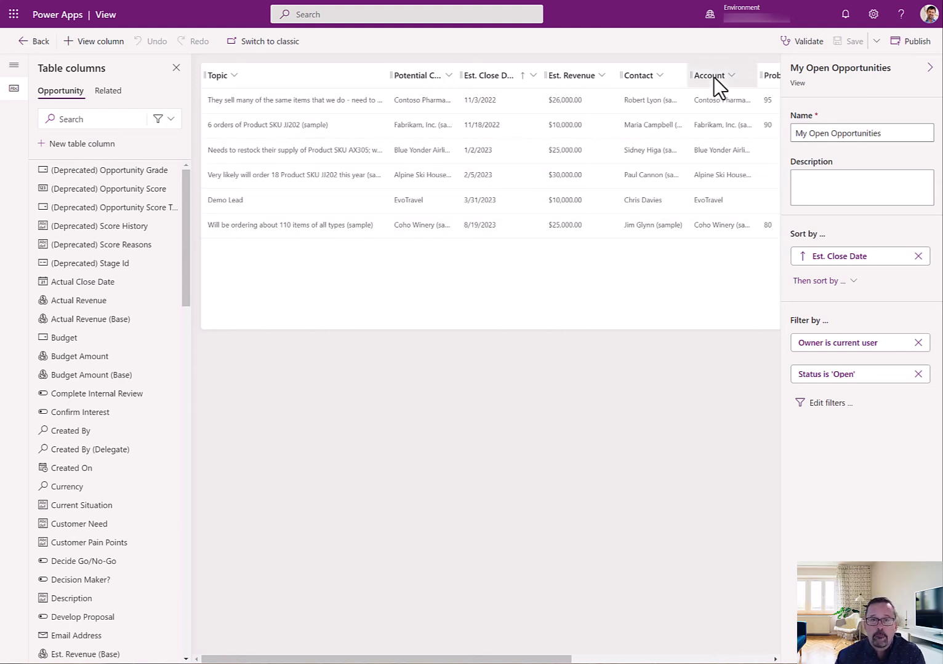
- Move Account to the first column and set its width to 200 px
mouse_move(713, 76)
mouse_down()
mouse_move(238, 88)
mouse_move(336, 75)
mouse_up()
click(279, 76)
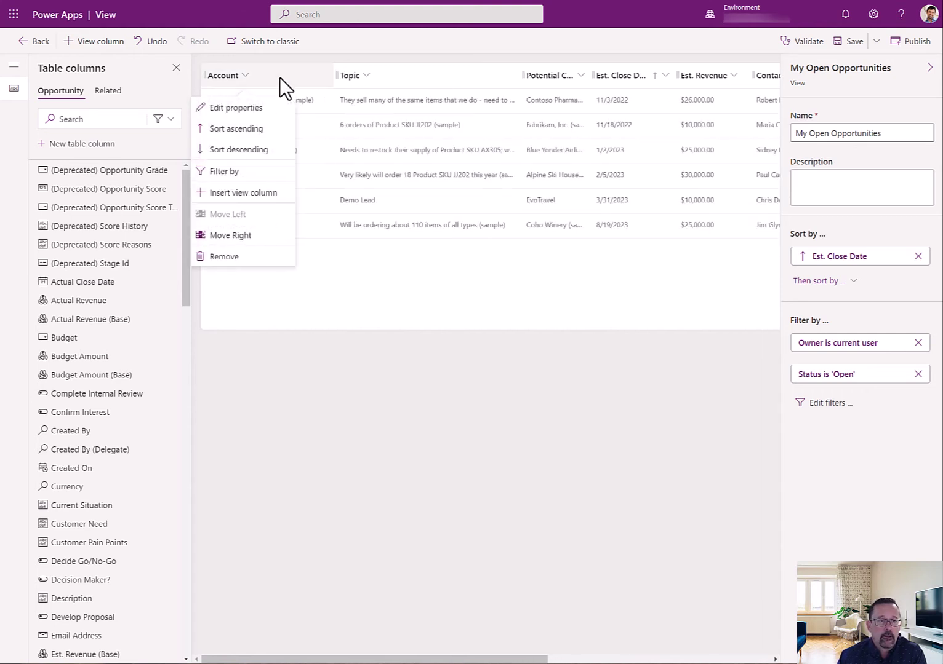
click(259, 109)
drag(284, 151, 255, 152)
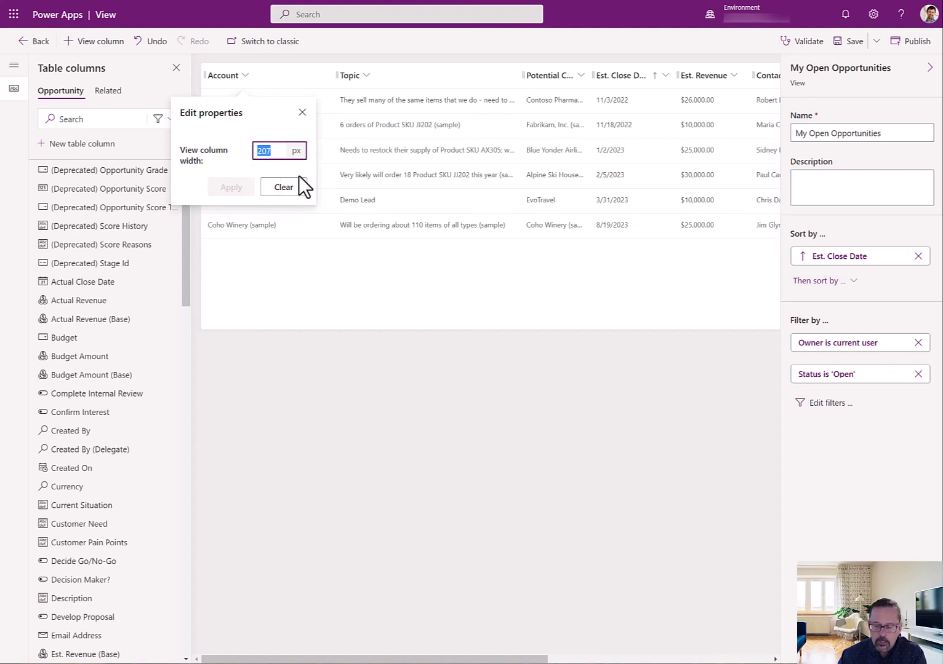
text(250)
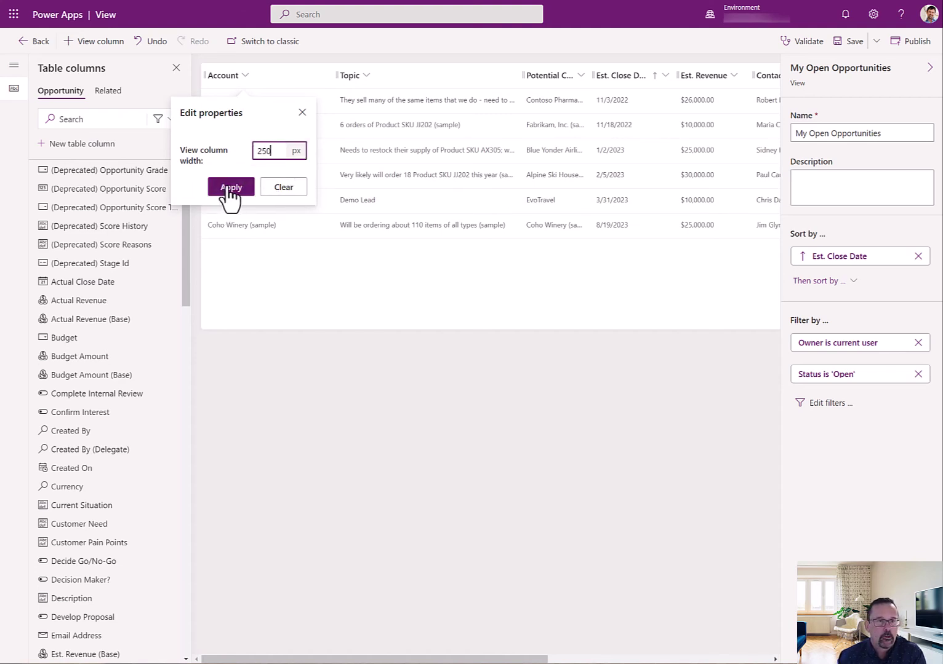
click(239, 195)
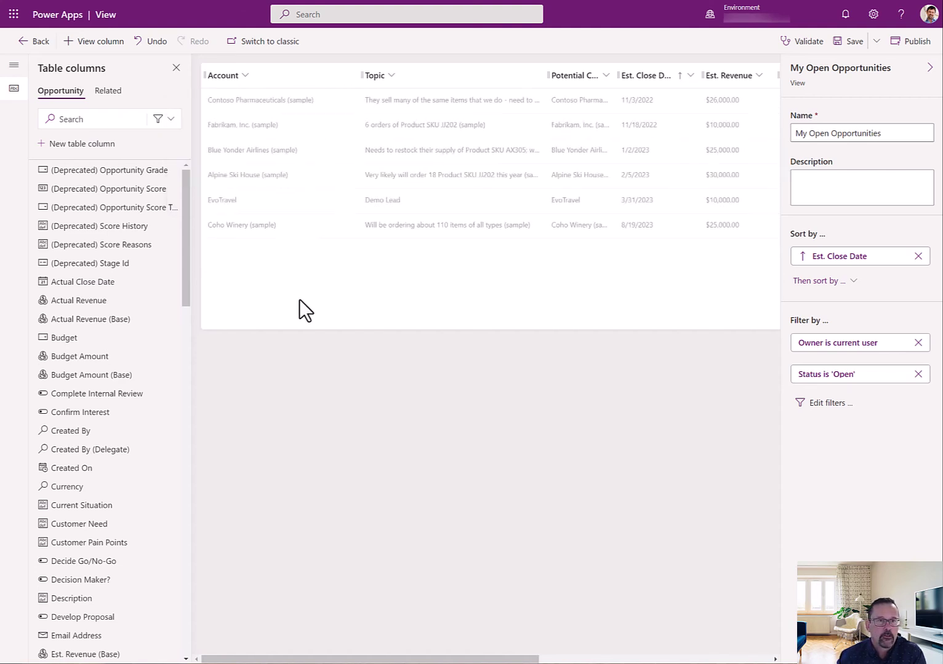
click(291, 76)
click(246, 109)
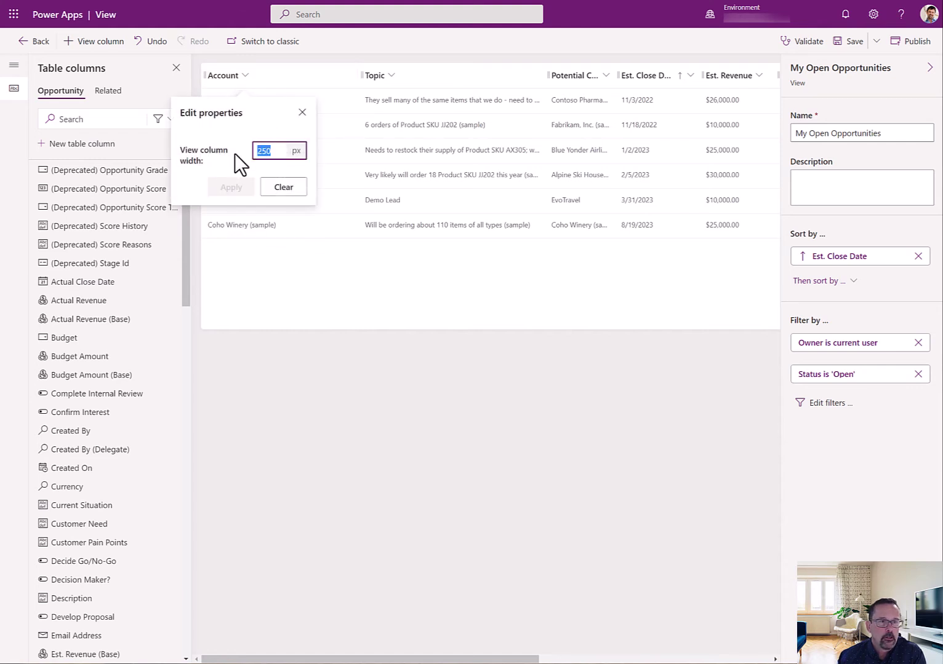
text(200)
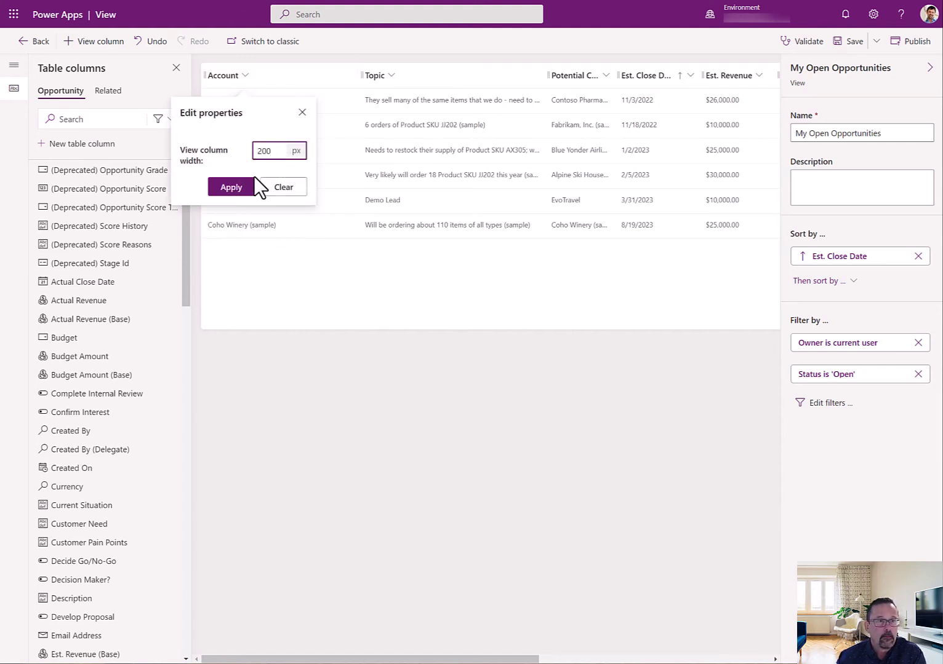
click(239, 188)
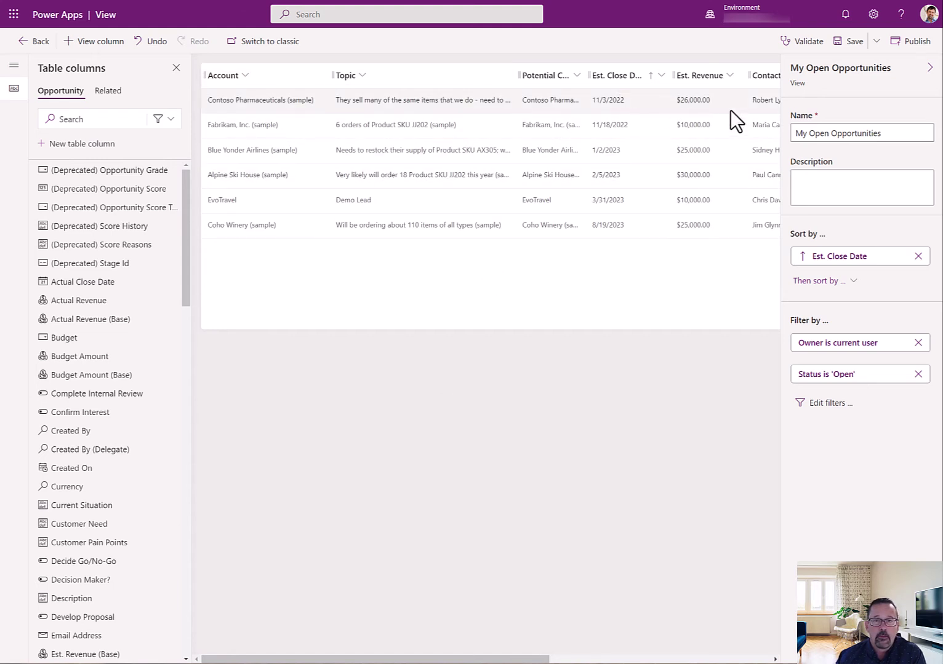
- Move Contact next to Account, widen it from 100 to 150 px, and delete Potential Customer
drag(766, 75, 345, 98)
click(381, 80)
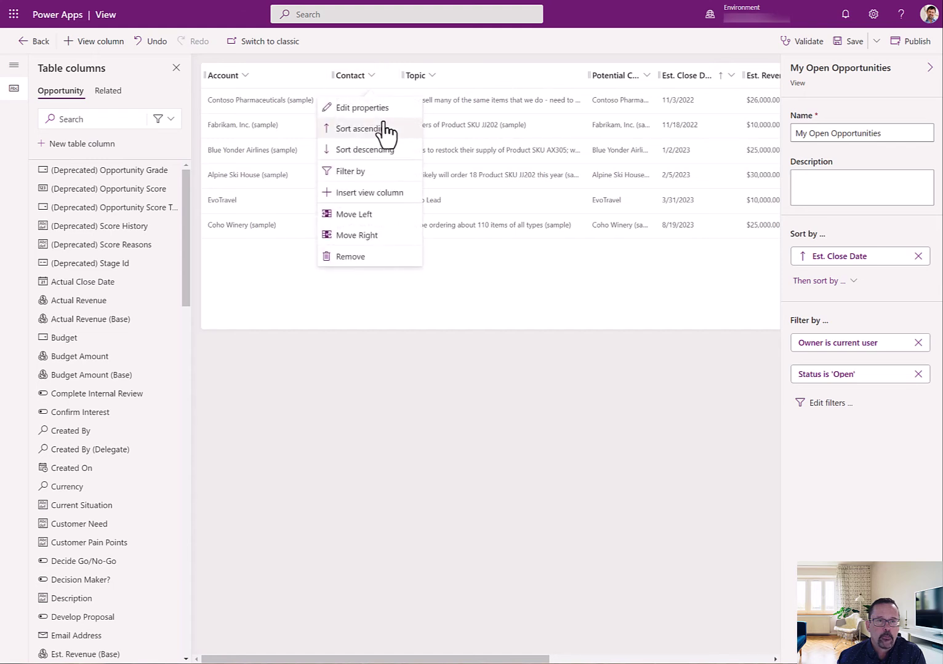
click(363, 110)
drag(411, 152, 381, 154)
text(150)
click(372, 185)
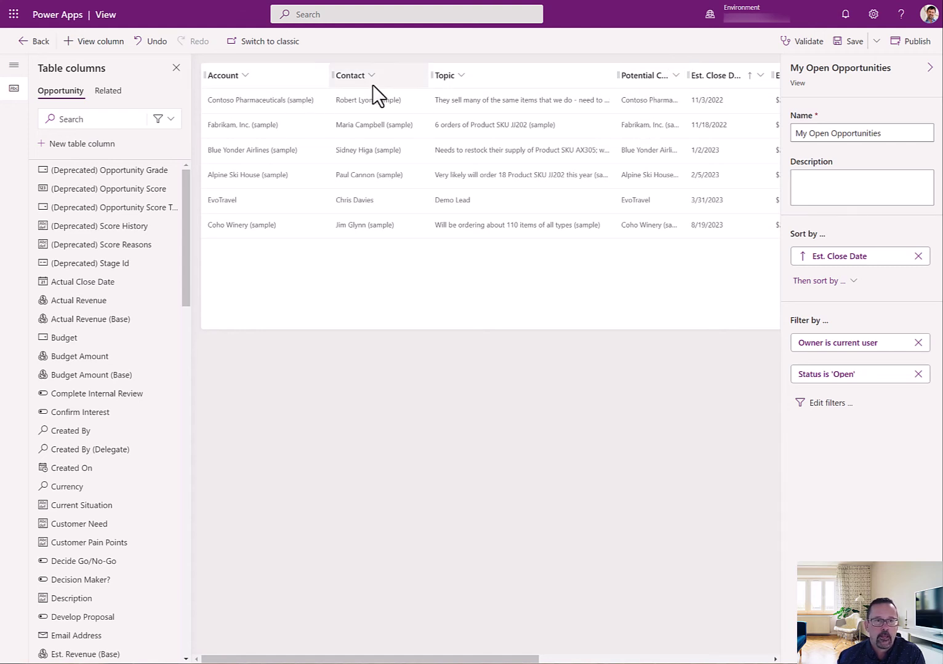
click(646, 80)
click(644, 217)
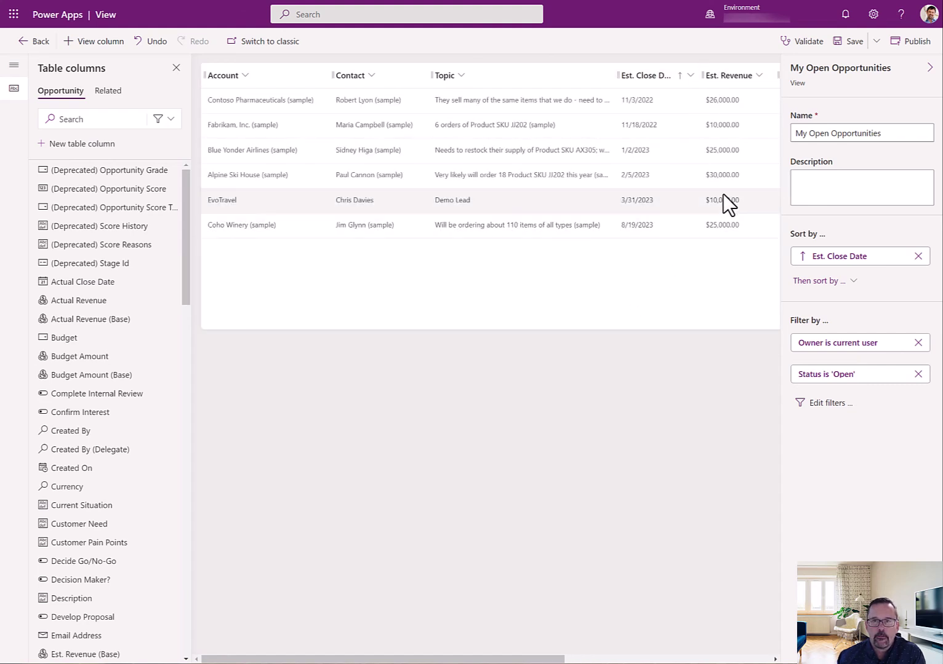
- Collapse the view properties pane and remove the Rating and Email columns
click(929, 67)
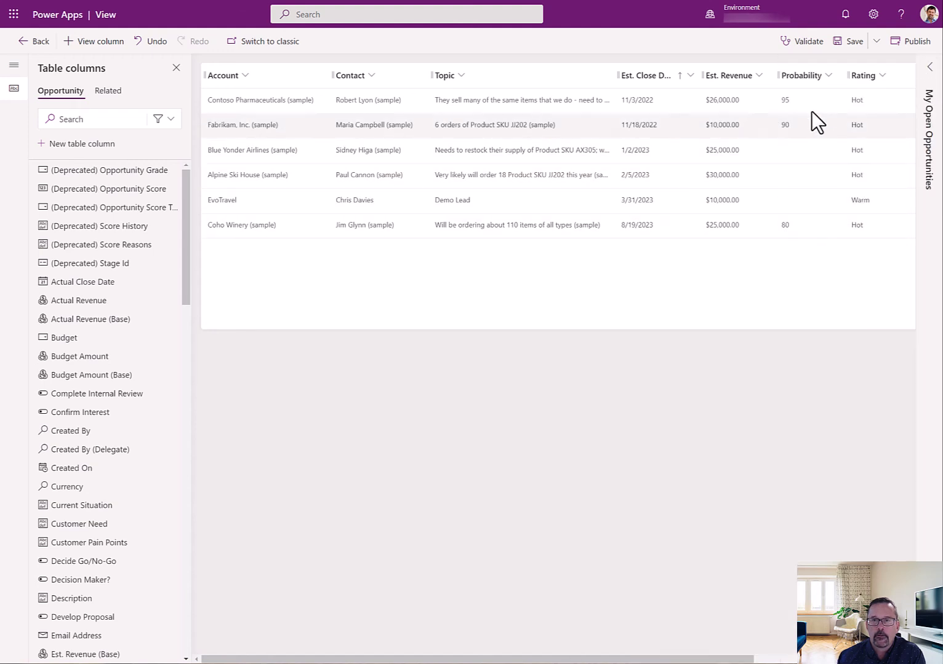
click(880, 76)
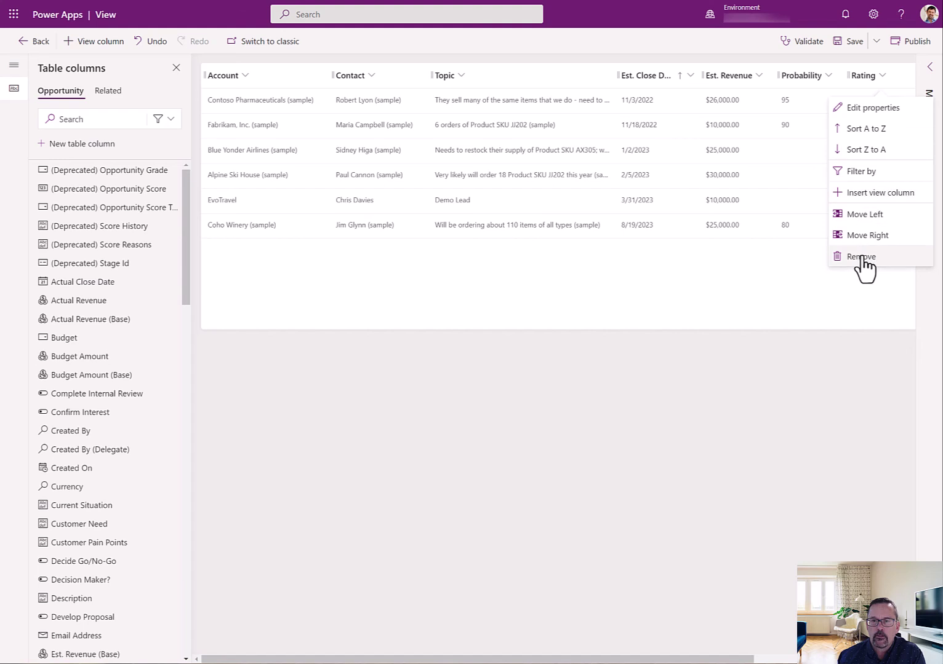
click(862, 257)
click(871, 80)
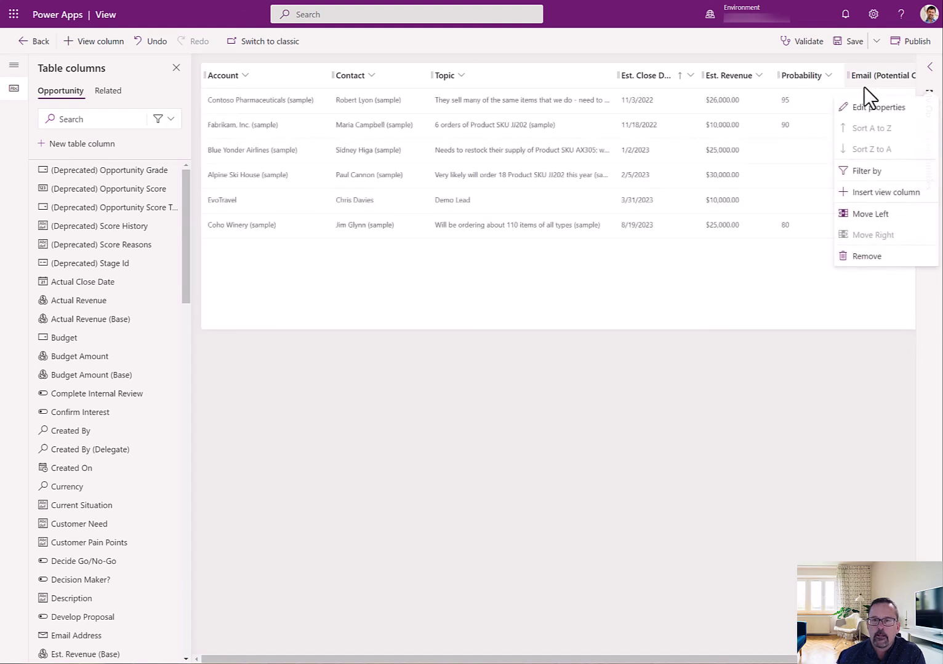
click(867, 257)
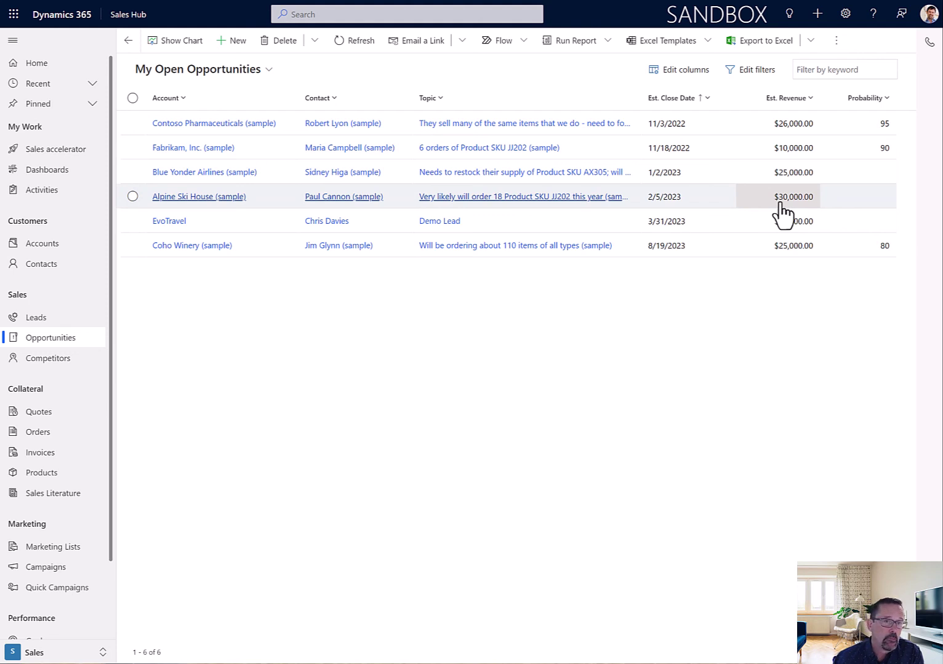
- Switch the opportunity list to Lost Opportunities, then back to the Open Opportunities view showing 6 records
click(268, 70)
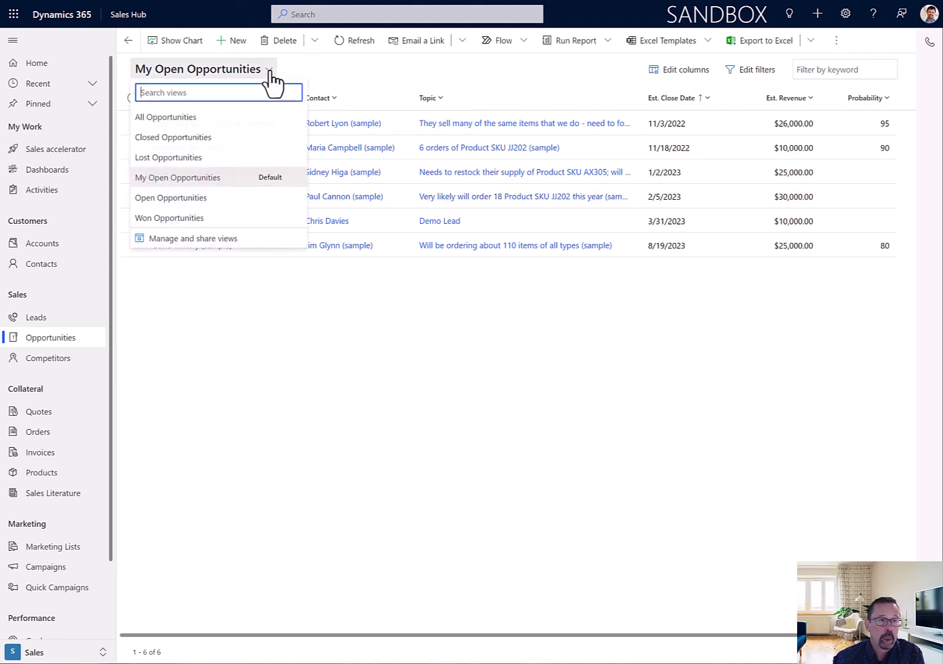
click(149, 159)
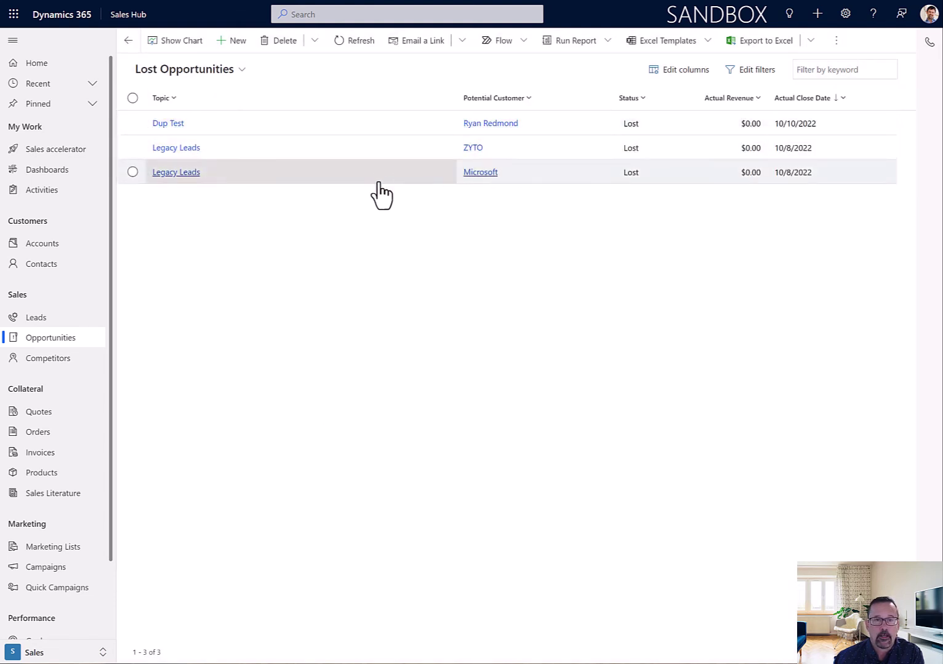
click(242, 70)
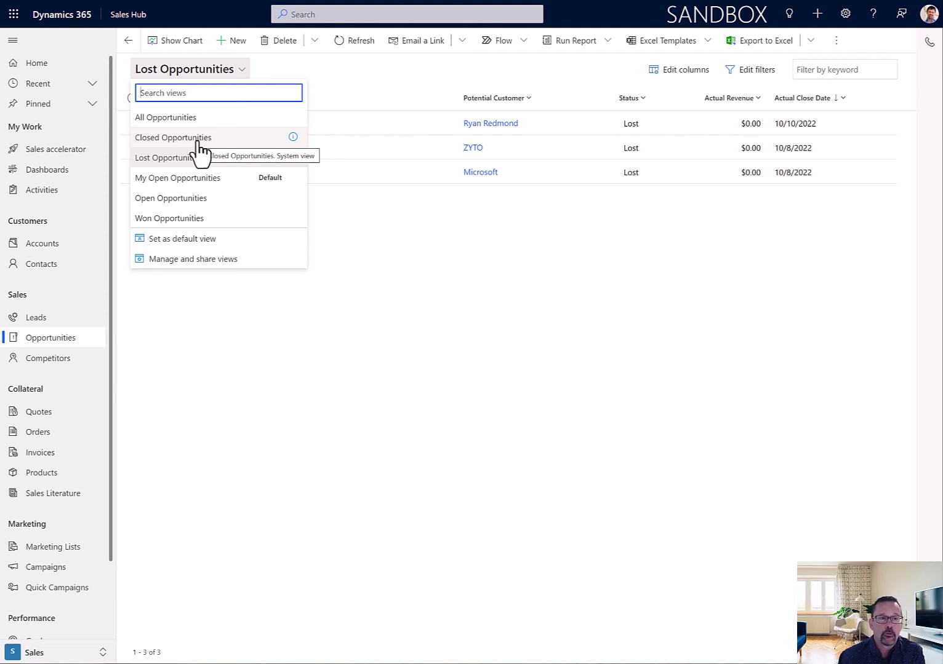
click(447, 277)
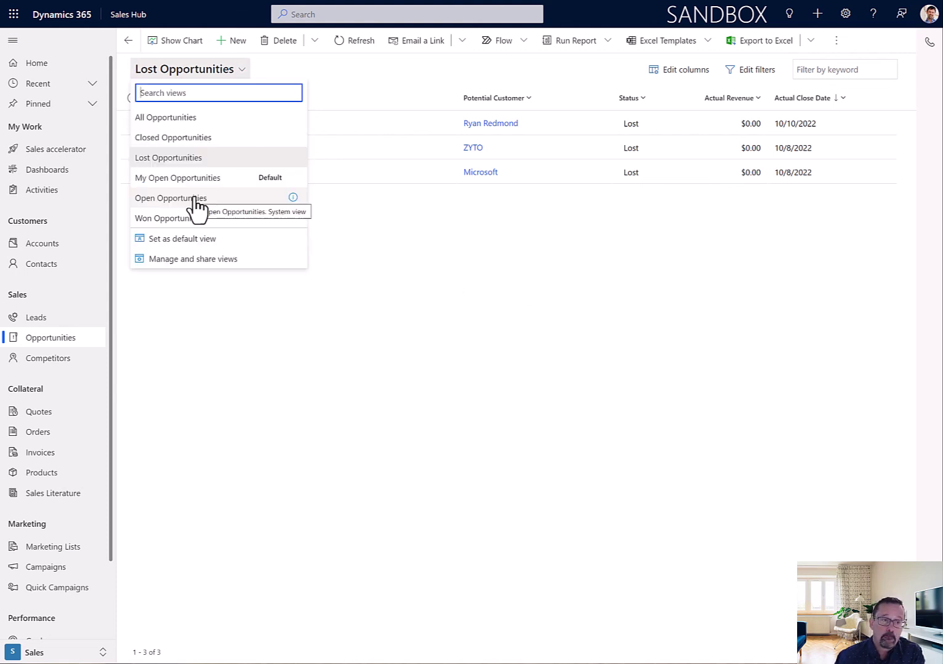
click(192, 198)
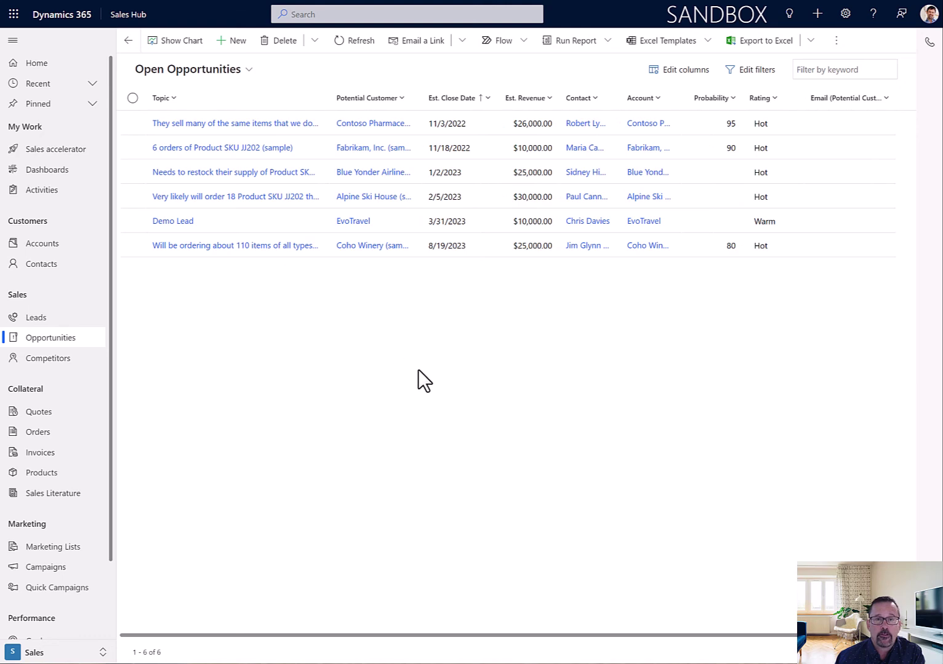